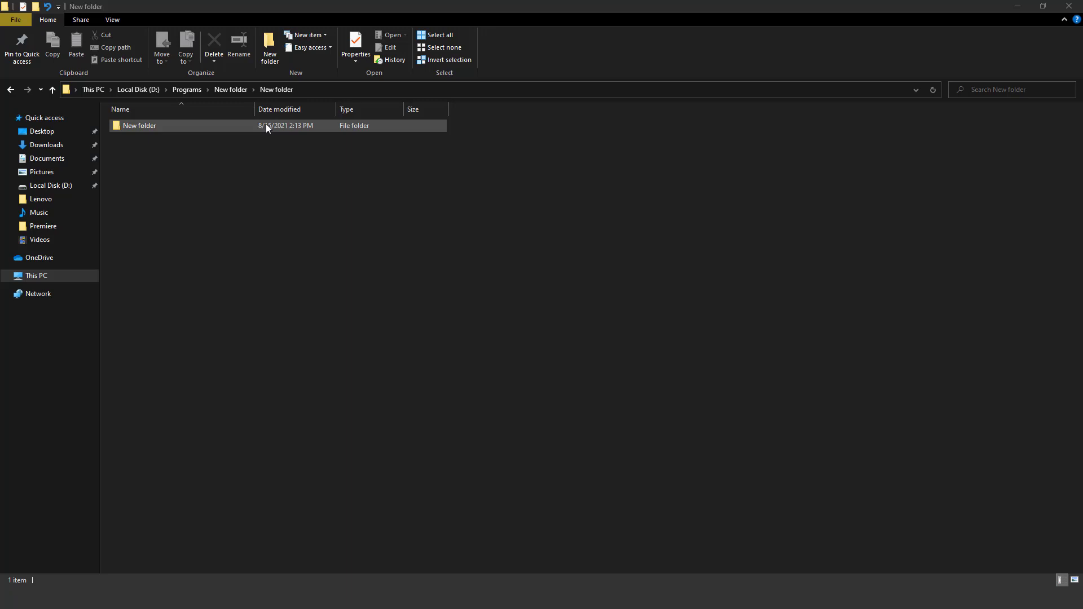
Try deleting New folder and retry it, which fails because it's open elsewhere
right_click(204, 123)
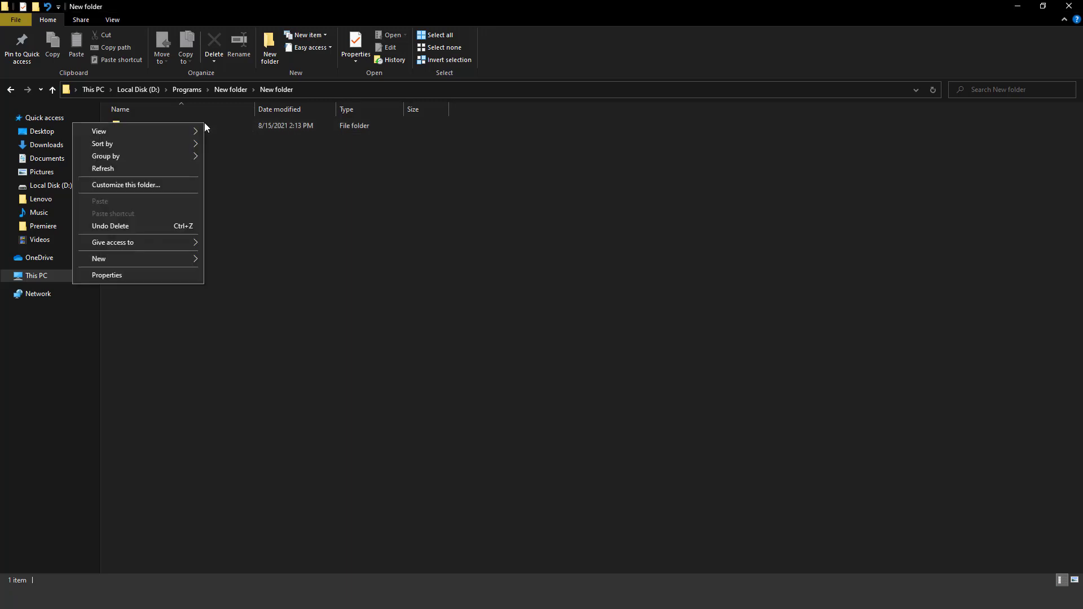
click(235, 124)
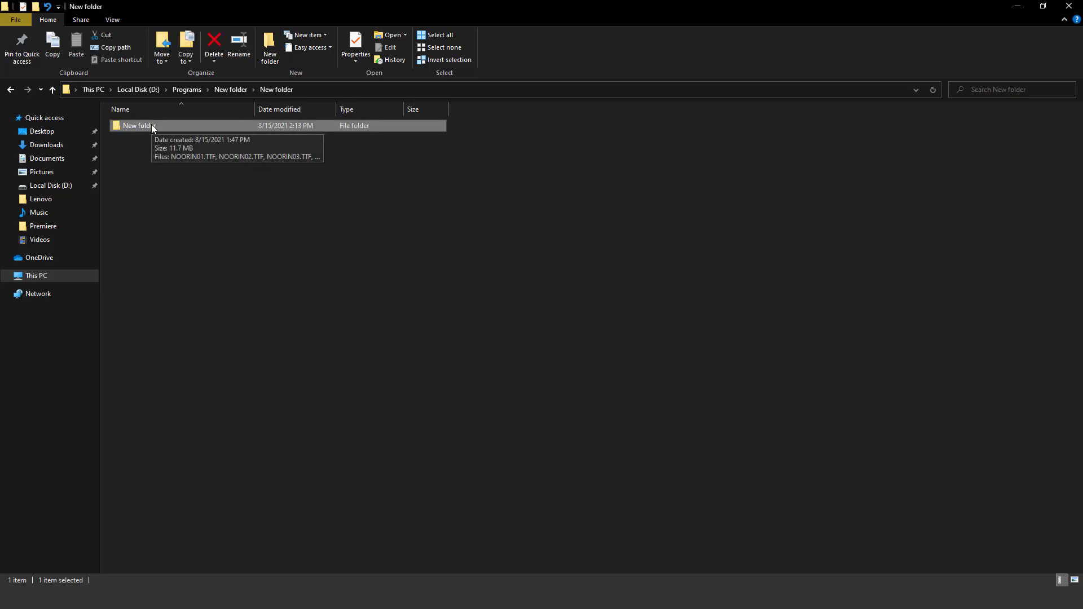
right_click(152, 124)
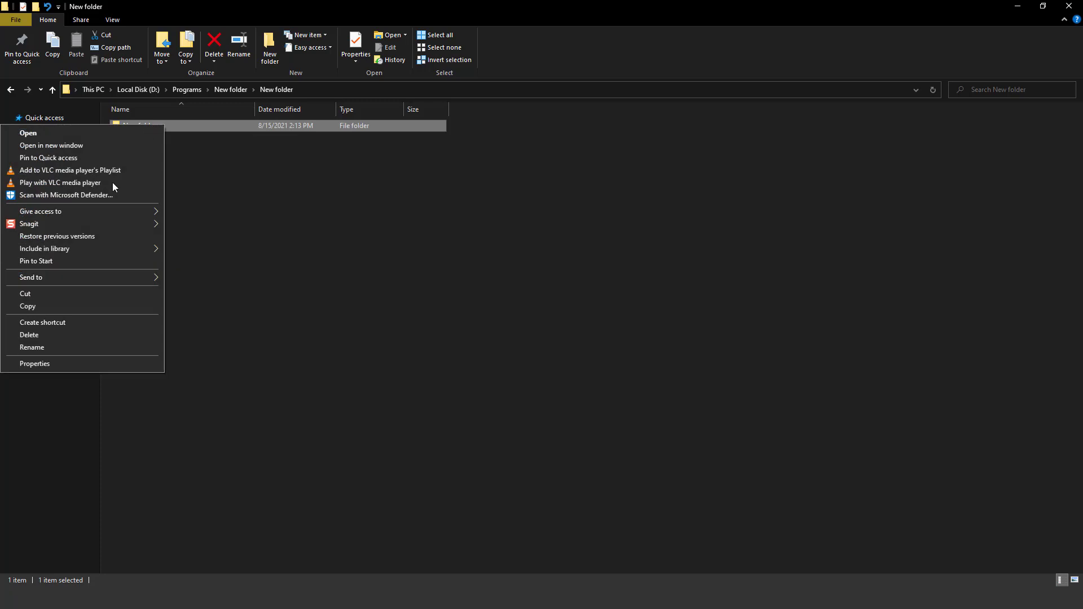
click(86, 338)
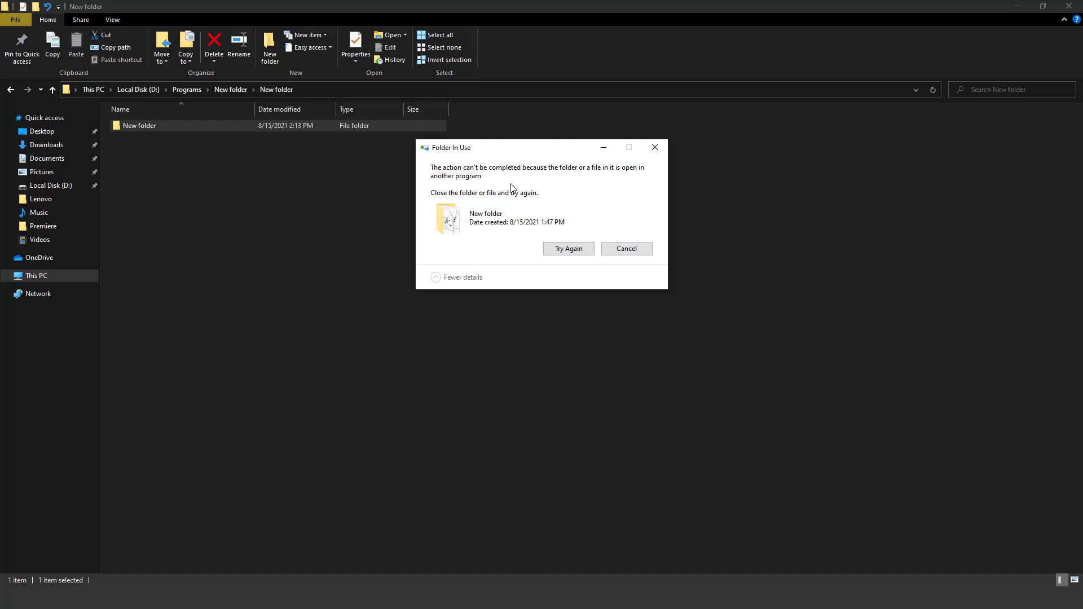
click(552, 248)
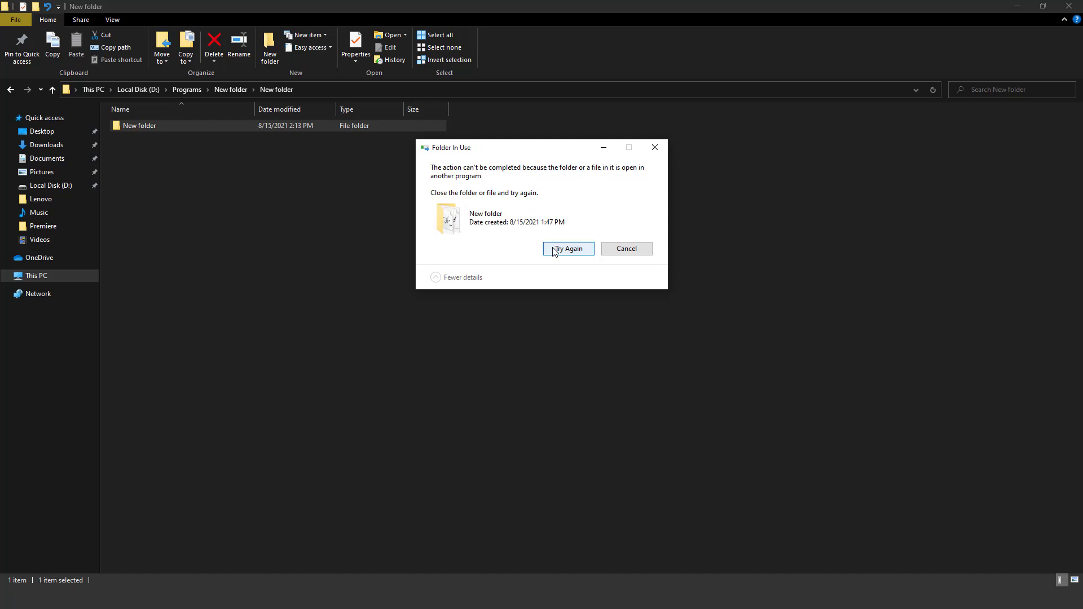
Delete New folder a second time, then cancel the Folder In Use warning
click(627, 249)
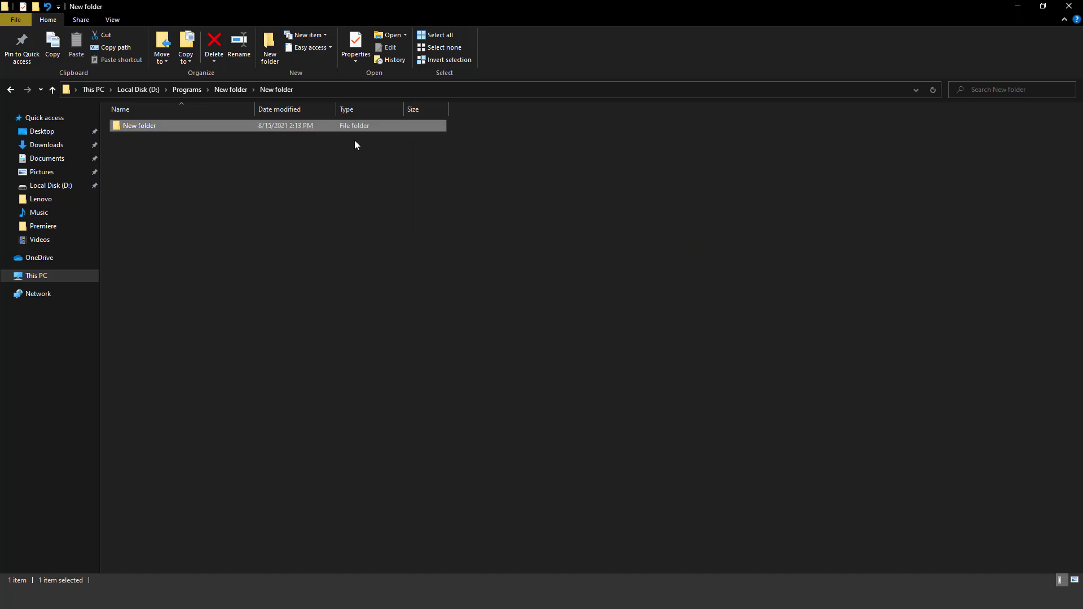
right_click(144, 124)
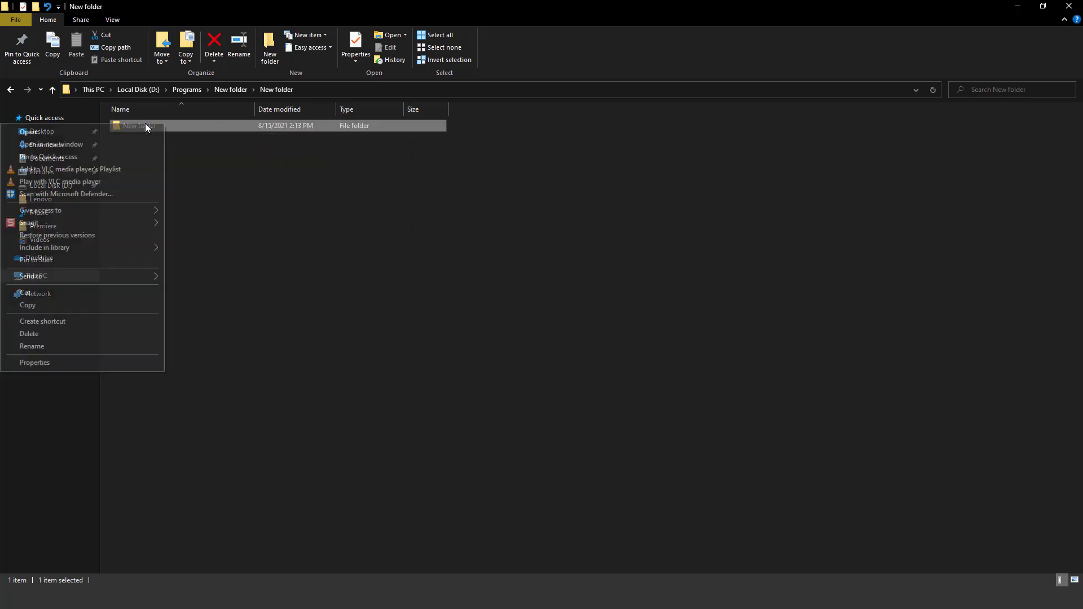
click(106, 337)
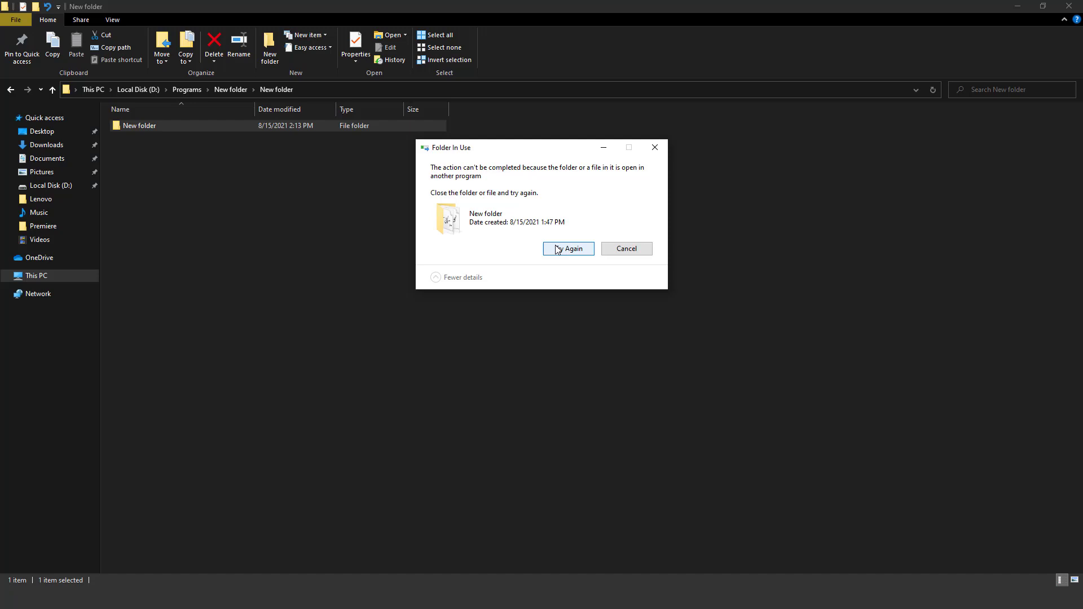
click(614, 254)
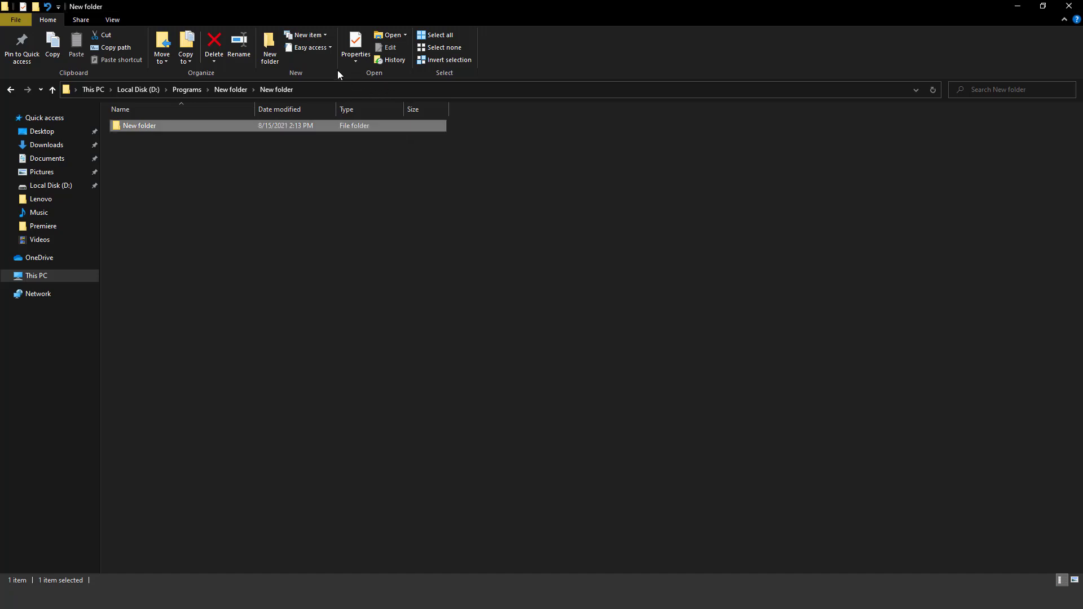
click(289, 73)
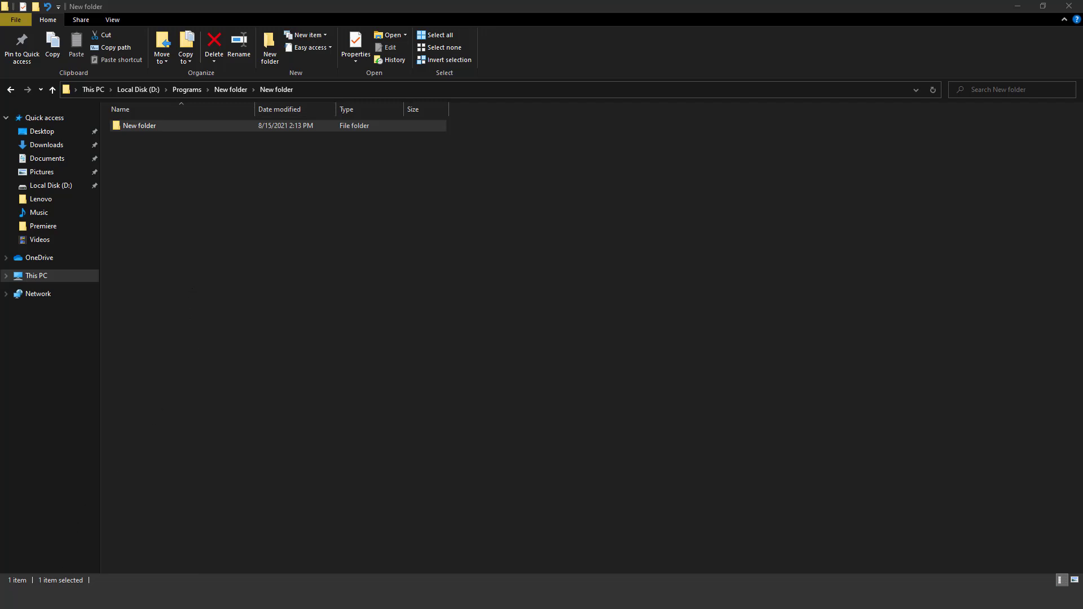
Run resmon.exe from the taskbar search to launch Resource Monitor
click(39, 598)
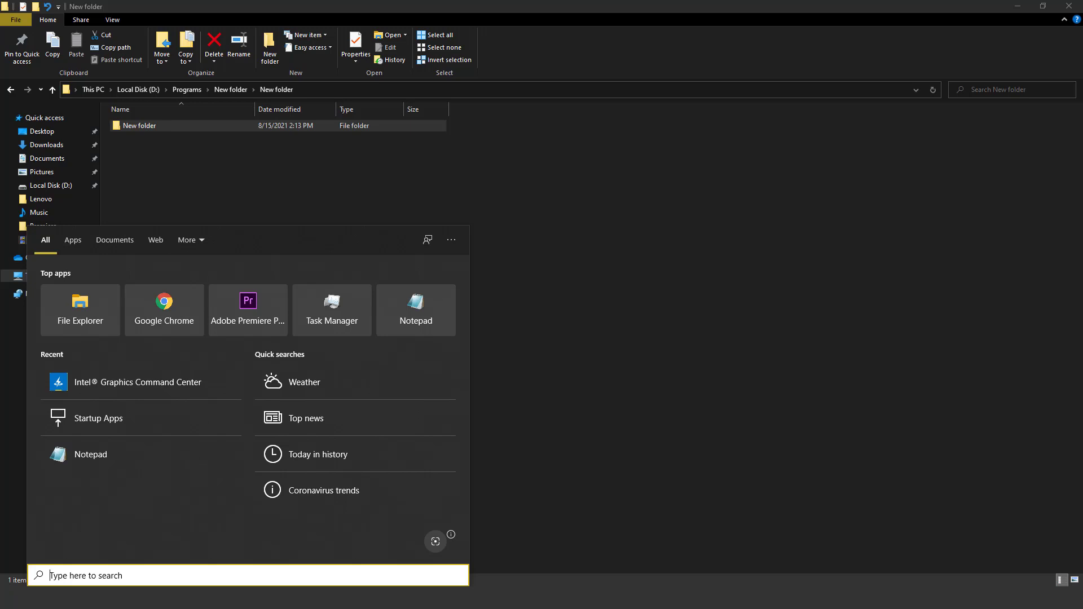
text(resm)
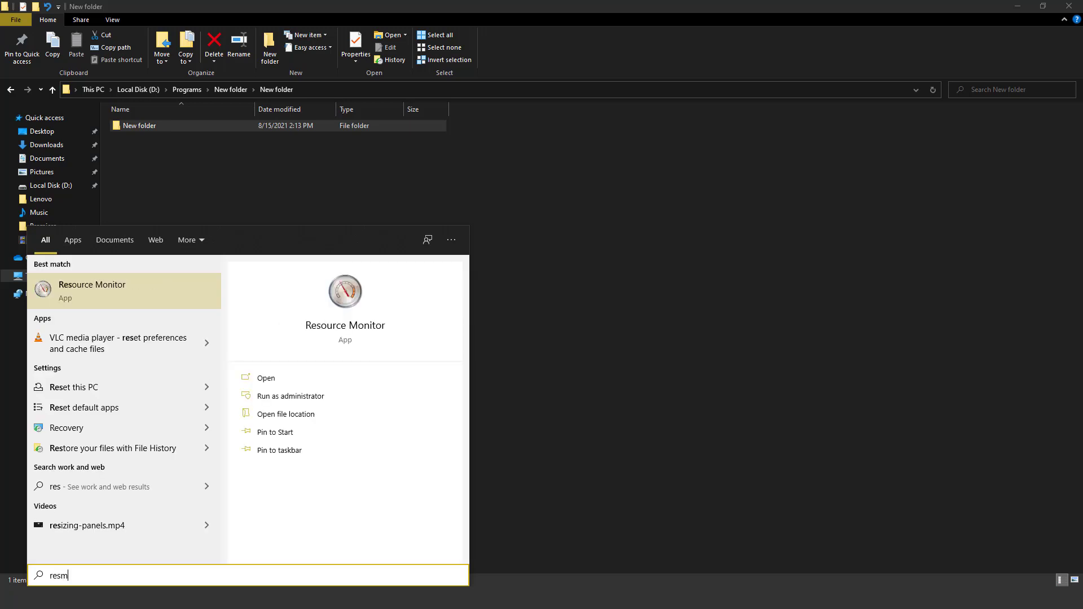
text(on)
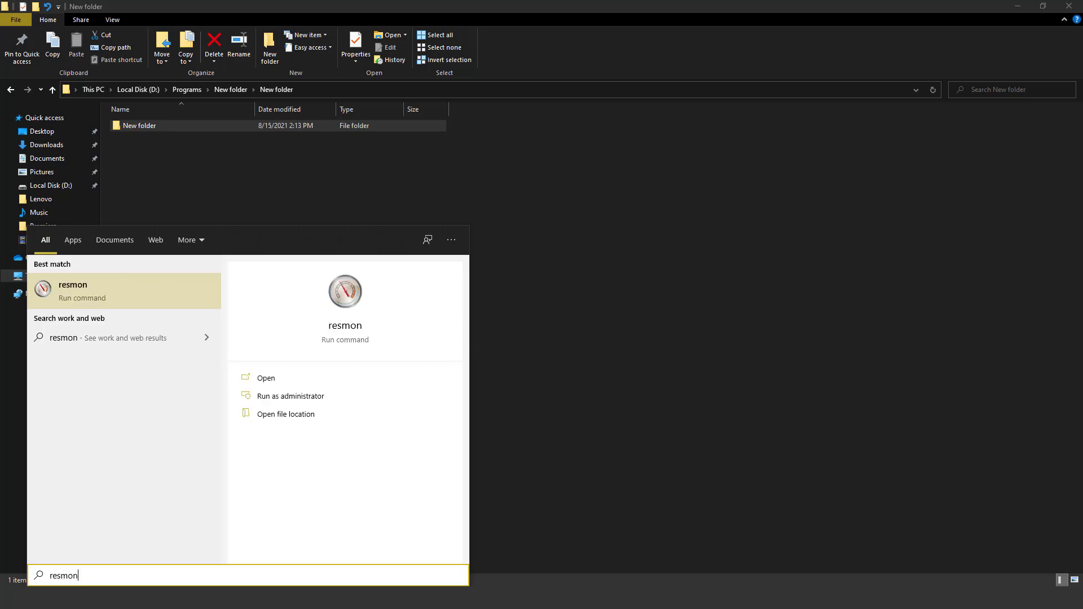
text(.exe)
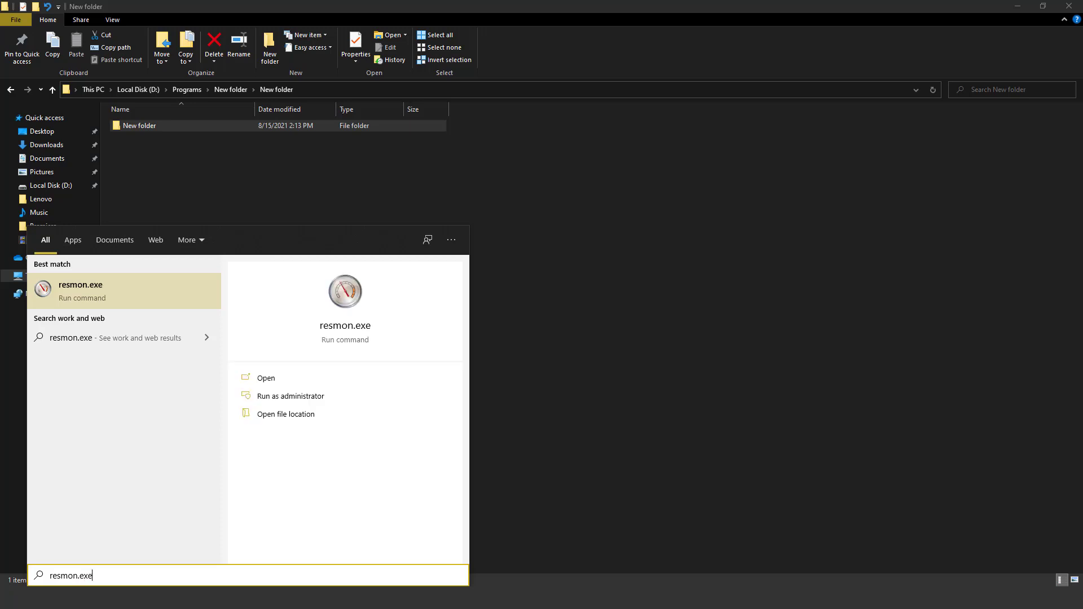
key(Return)
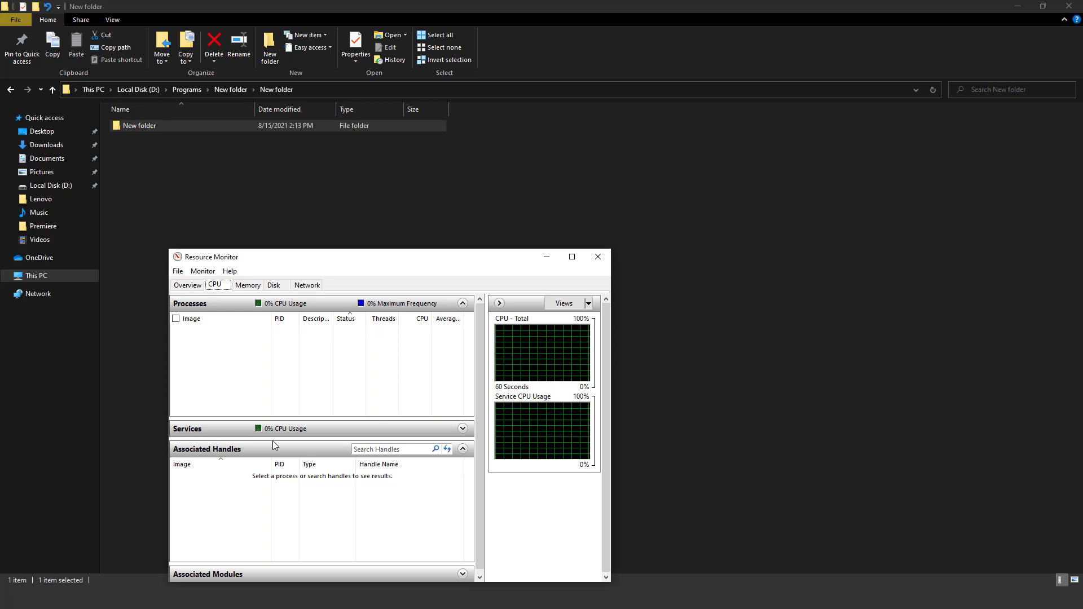
Center Resource Monitor on its CPU tab and focus the Associated Handles search box
drag(397, 270, 514, 165)
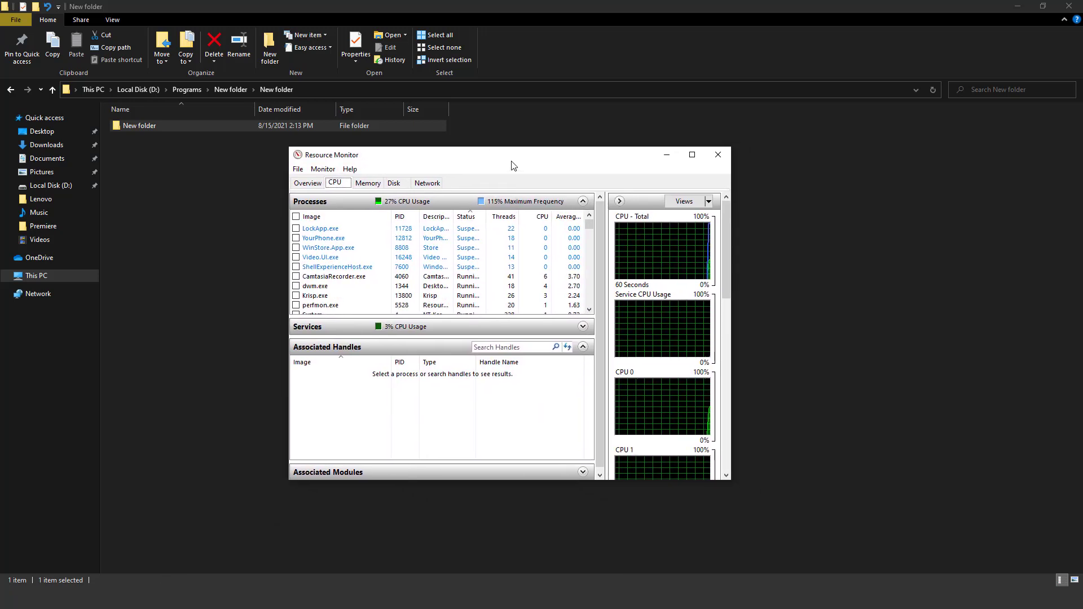
click(312, 187)
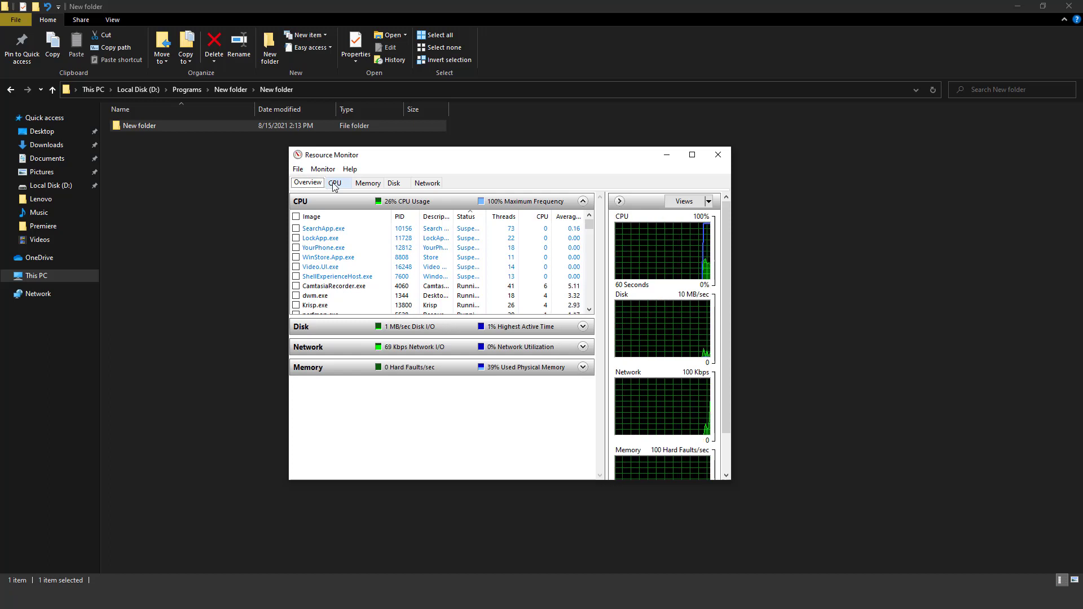
click(335, 185)
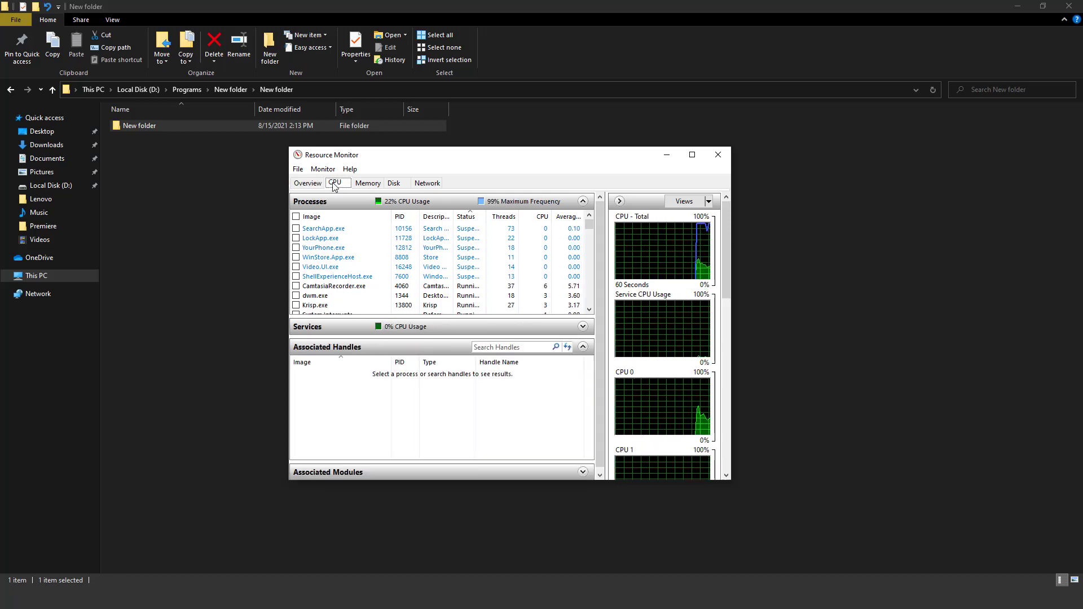
click(339, 352)
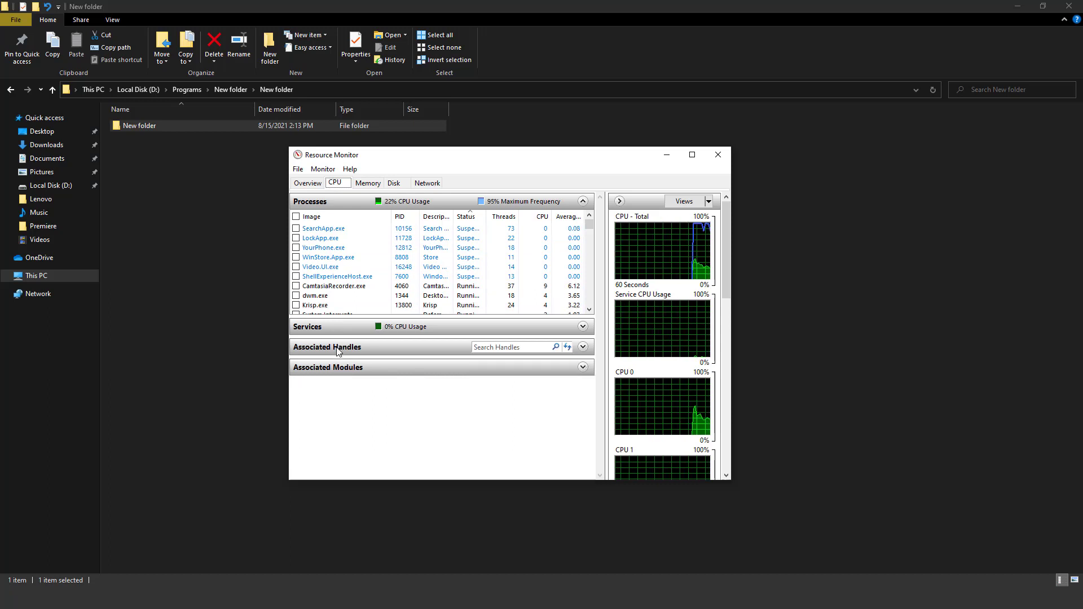
click(338, 351)
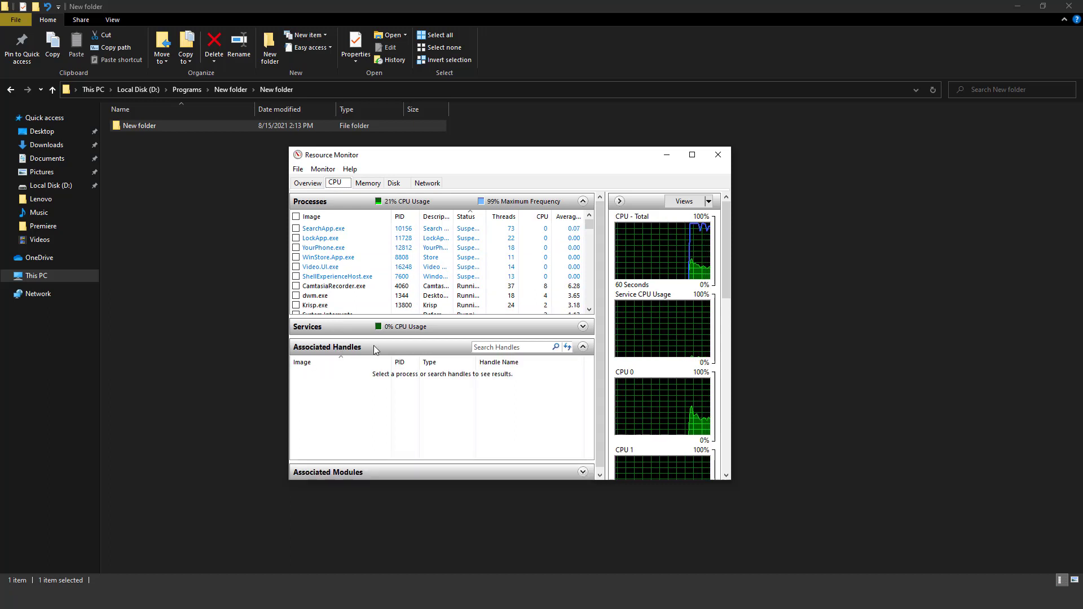
click(511, 348)
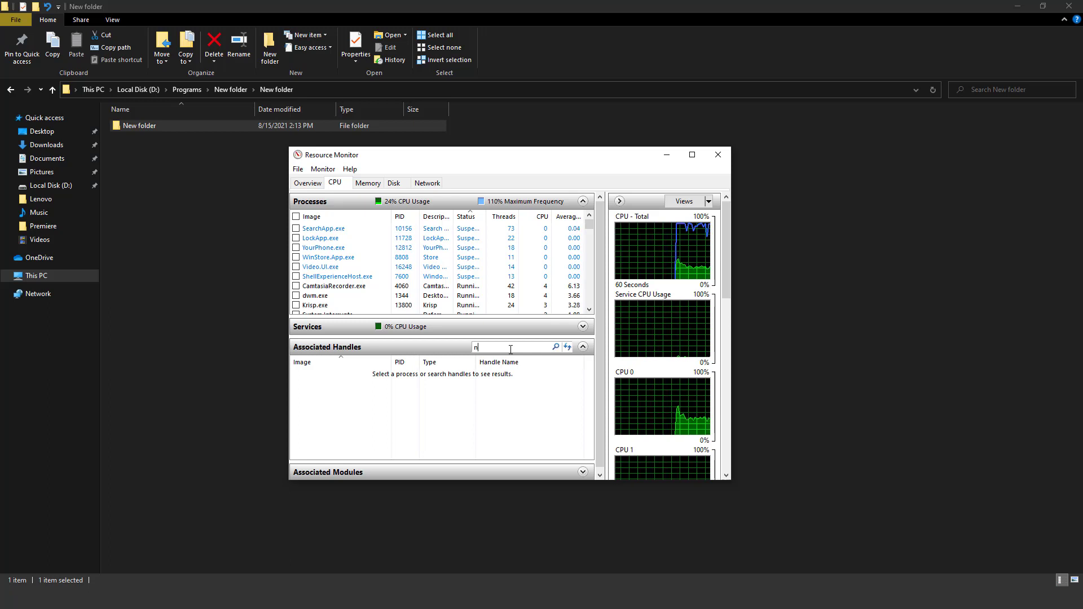
Search handles for 'new folder', finding explorer.exe and SnagitEditor.exe, and maximize the window
text(new)
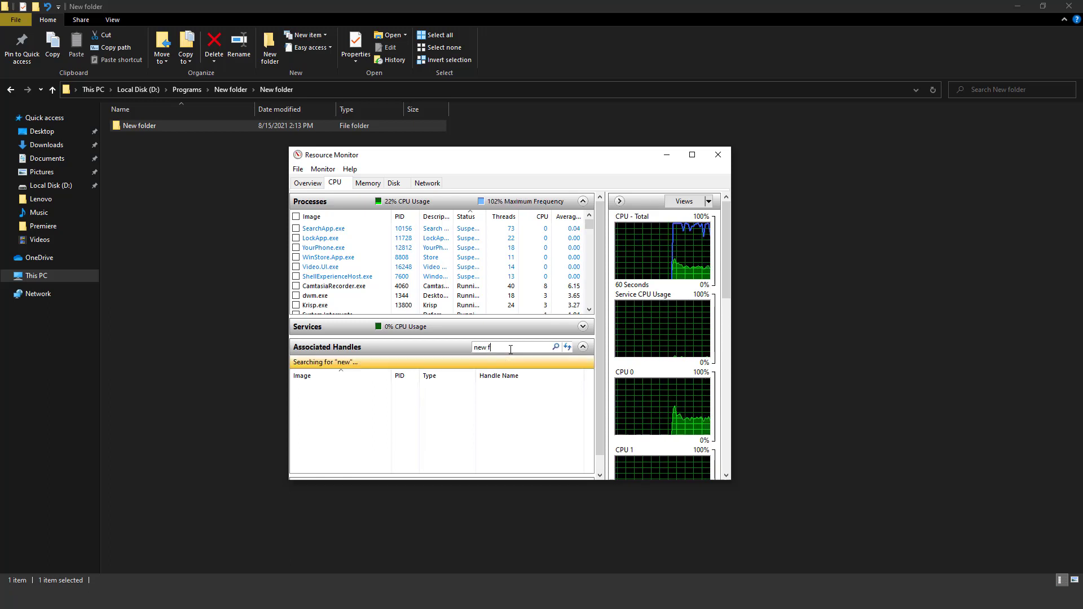
text( folder)
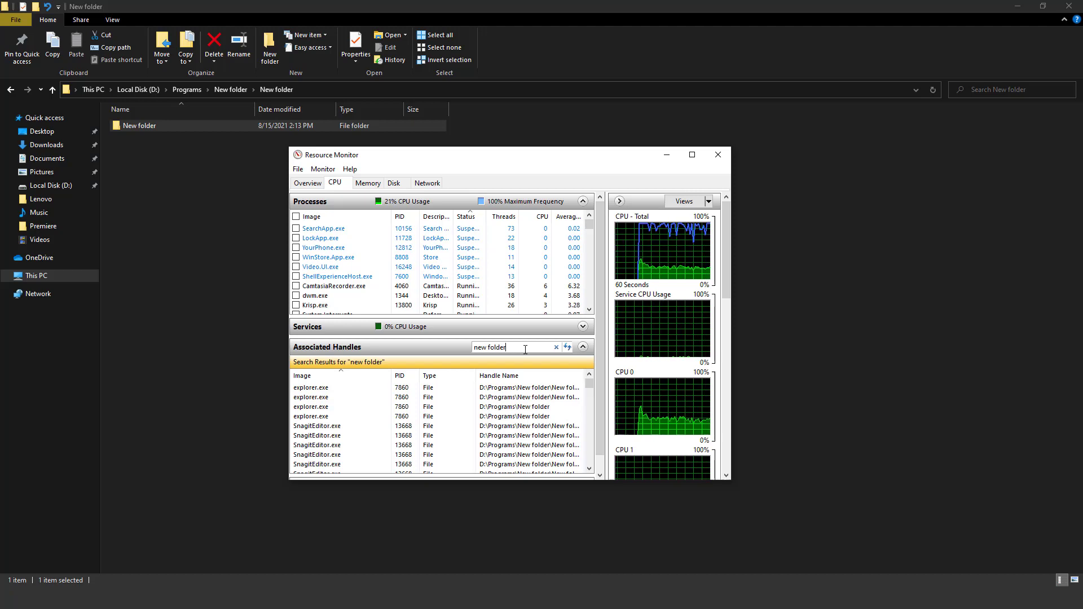
click(687, 160)
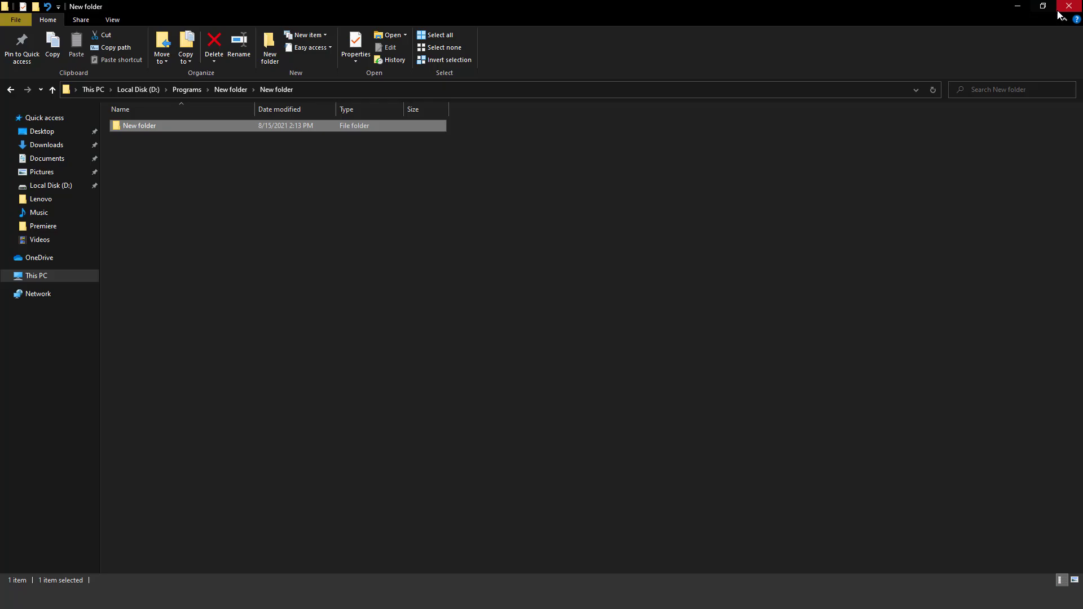
Close File Explorer and refresh the 'new folder' handle search
click(1070, 7)
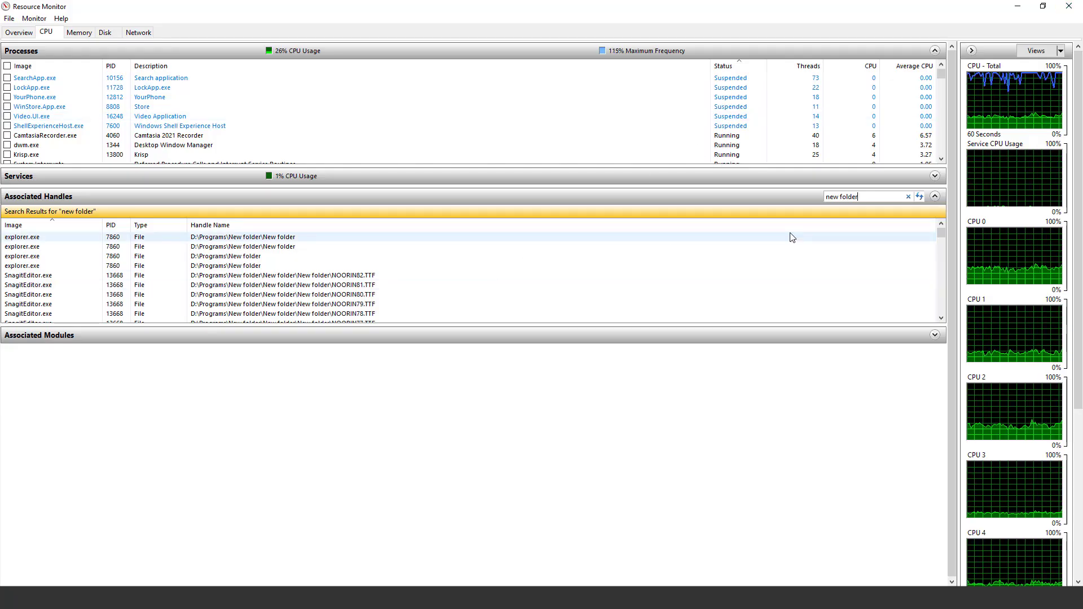
click(917, 197)
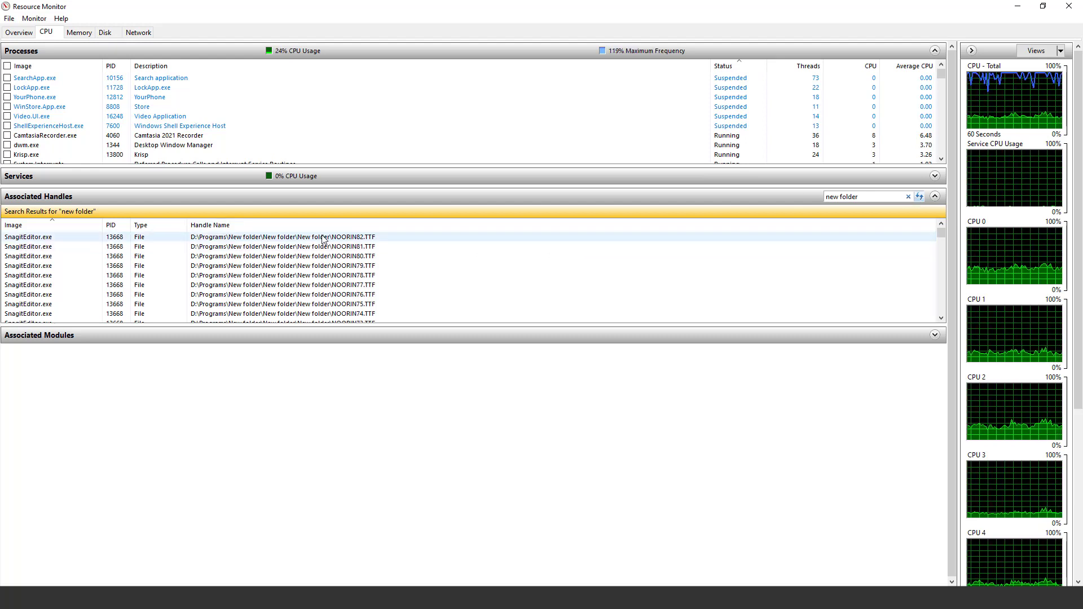
right_click(290, 84)
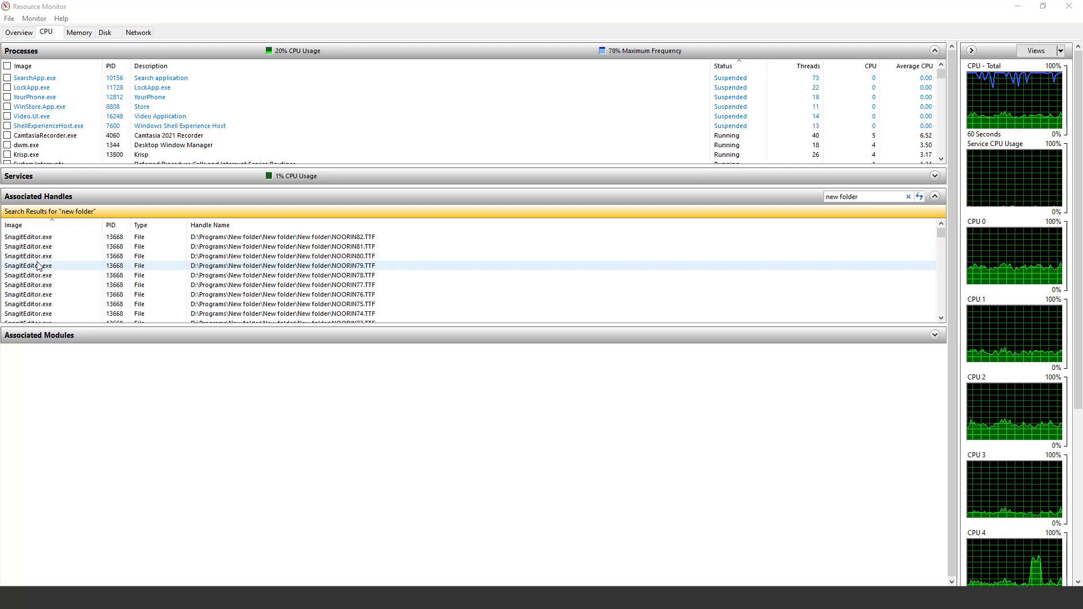
Select the SnagitEditor.exe handle on NOORIN82.TTF and reveal the hidden notification-area icons
click(203, 237)
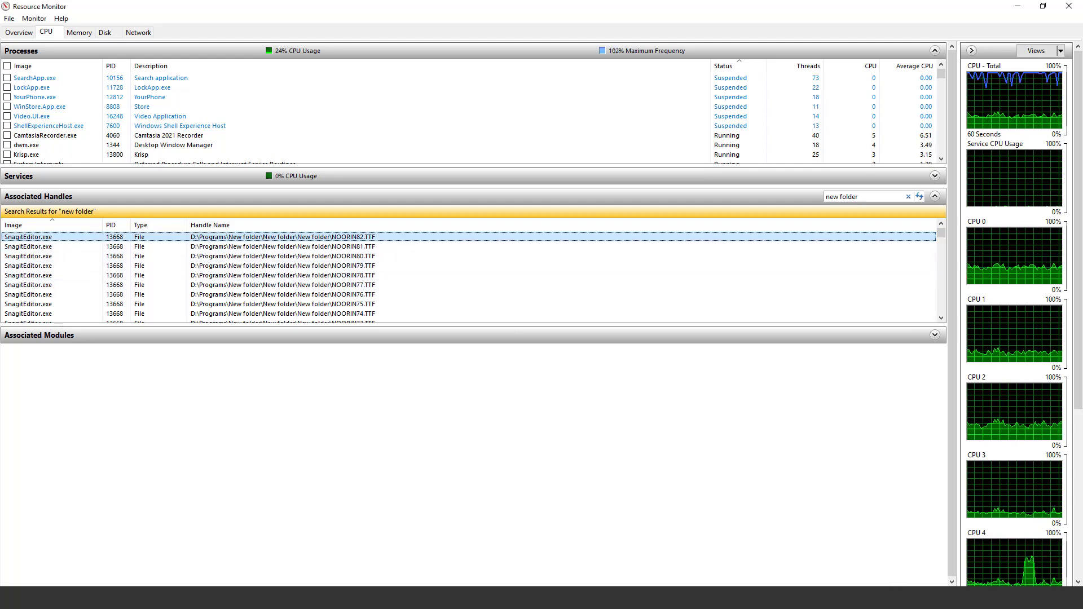
key(super+b)
key(Return)
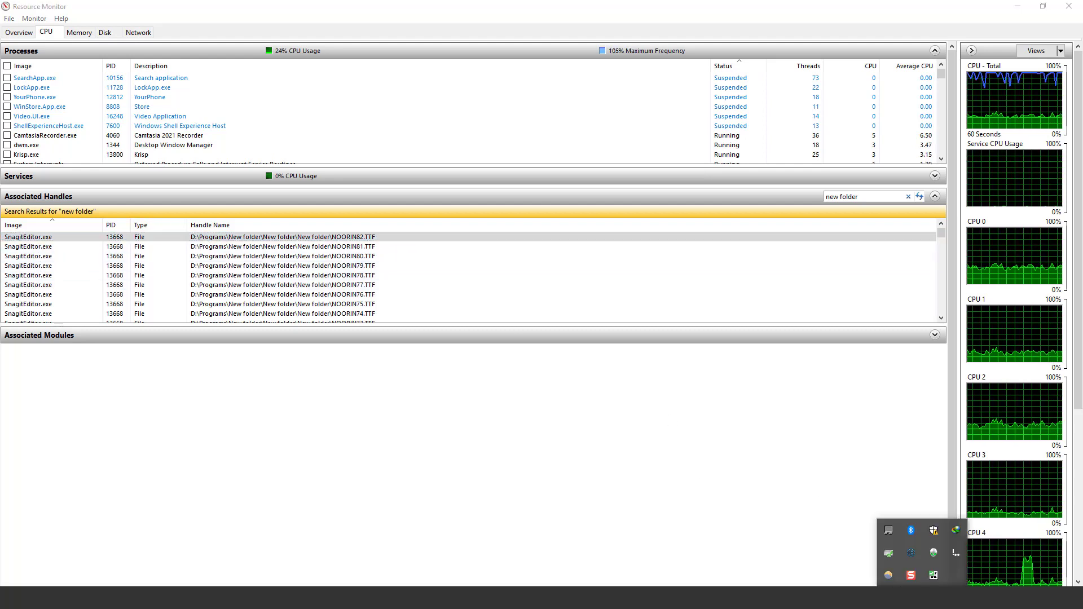
Exit TechSmith Snagit from its notification-area icon menu
right_click(911, 576)
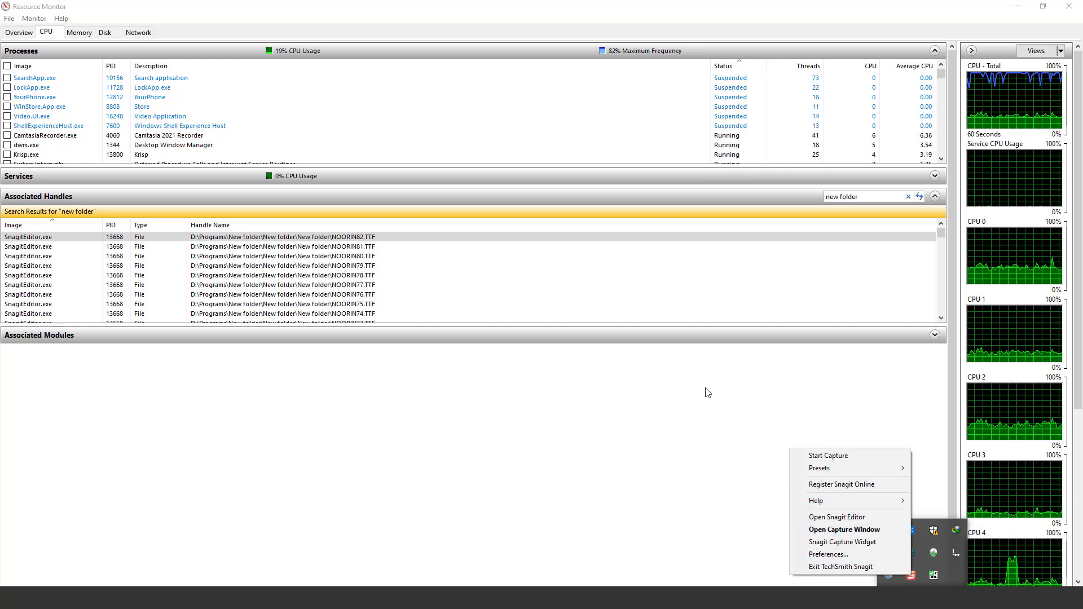
click(115, 239)
right_click(30, 237)
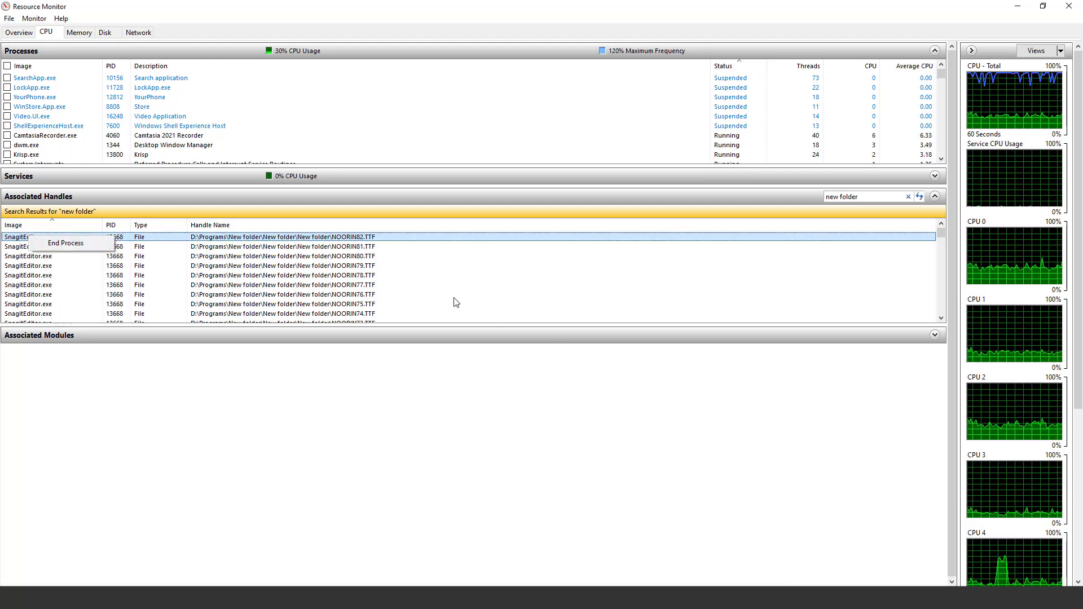
click(922, 597)
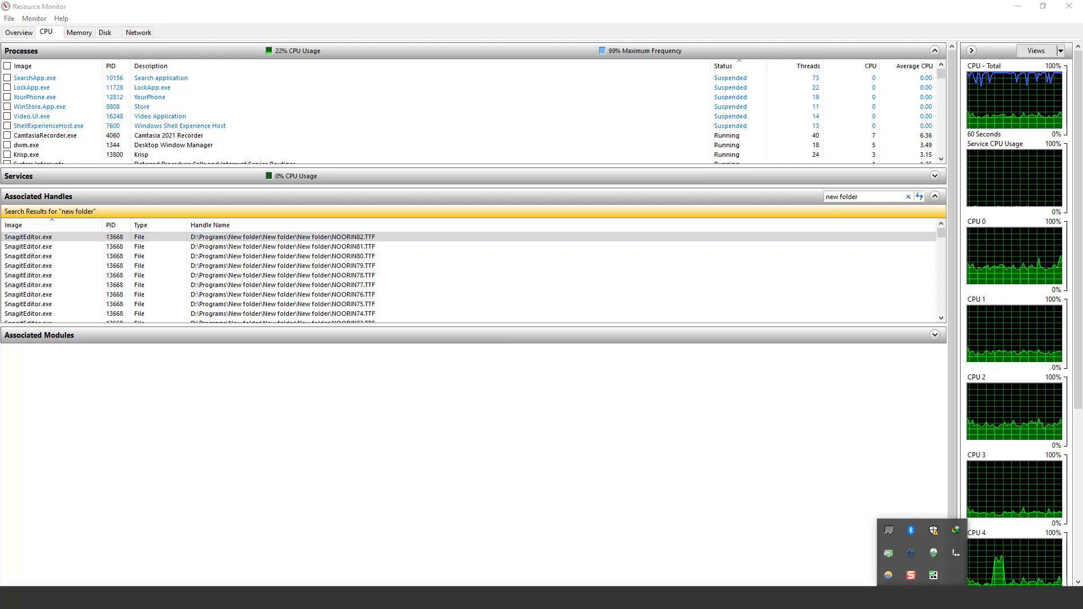
right_click(913, 577)
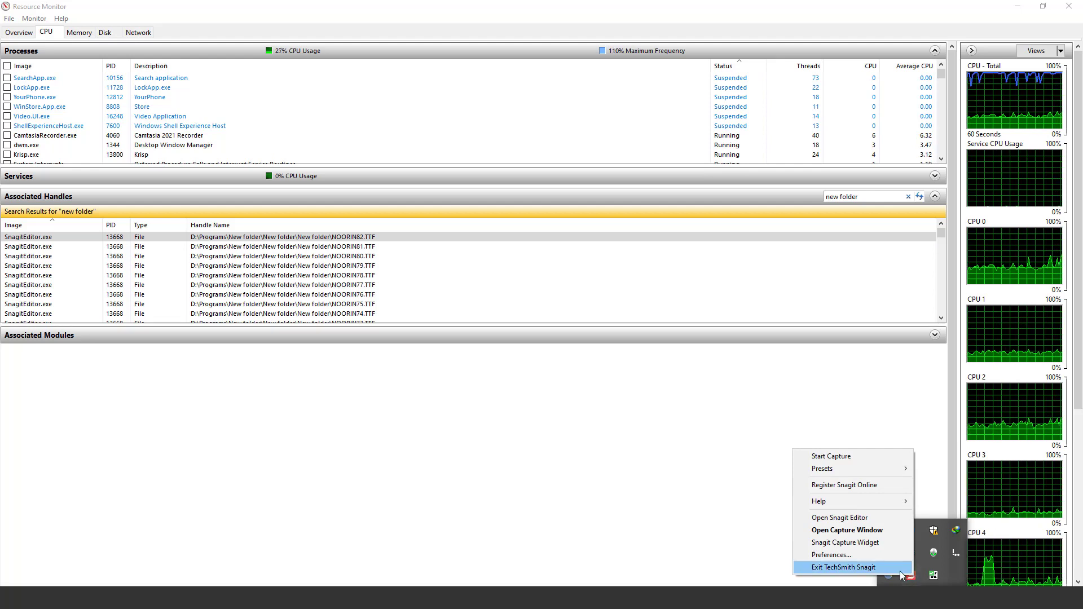
click(880, 568)
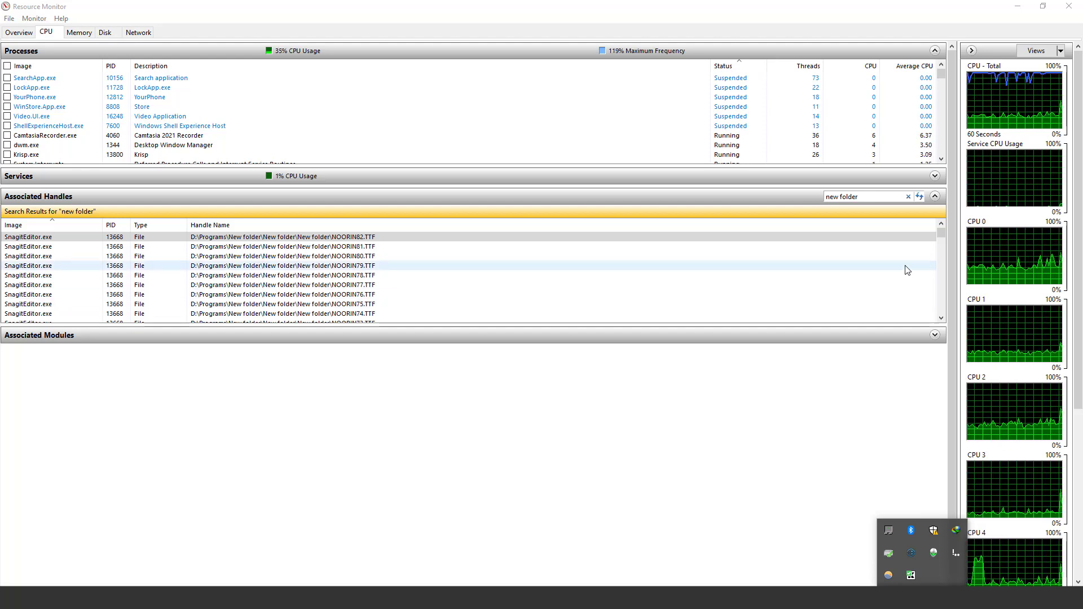
Refresh the 'new folder' handle search, which now lists only svchost.exe
click(920, 197)
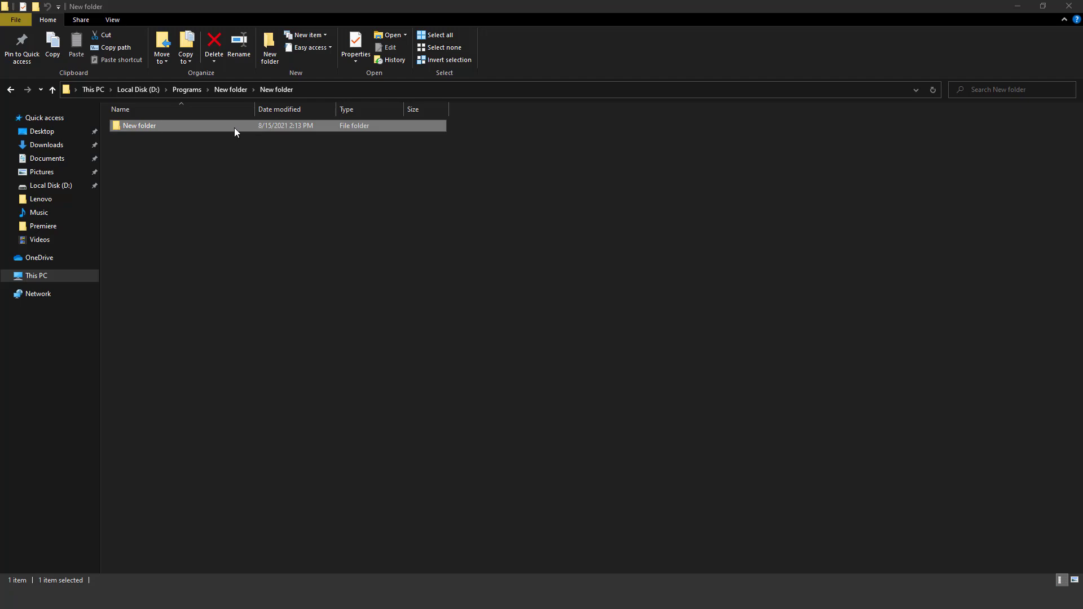
Open the locked New folder and delete all 82 NOORIN font files inside
double_click(190, 125)
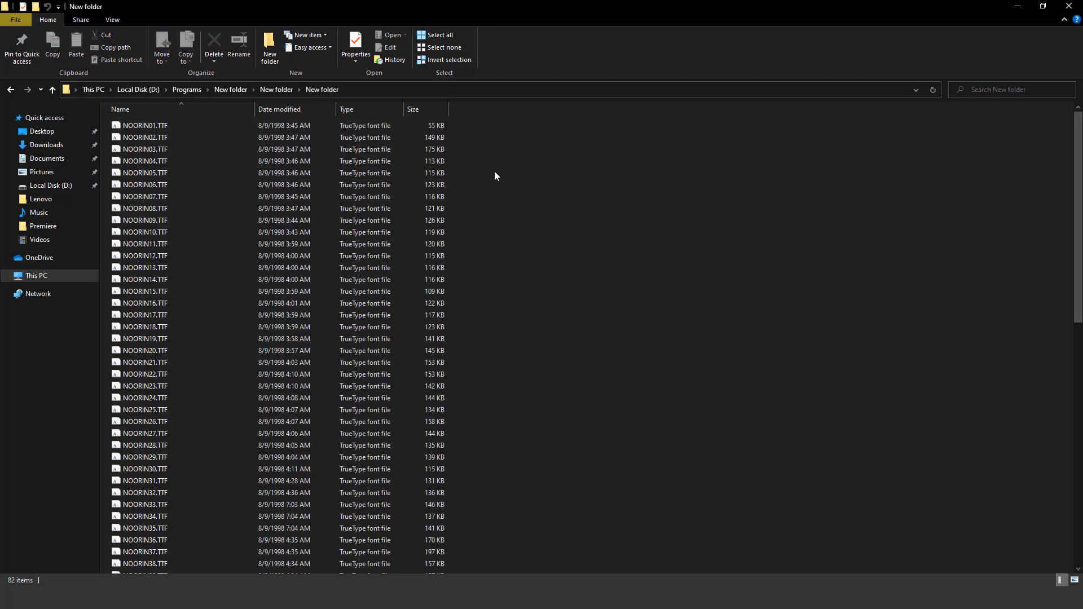
key(ctrl+a)
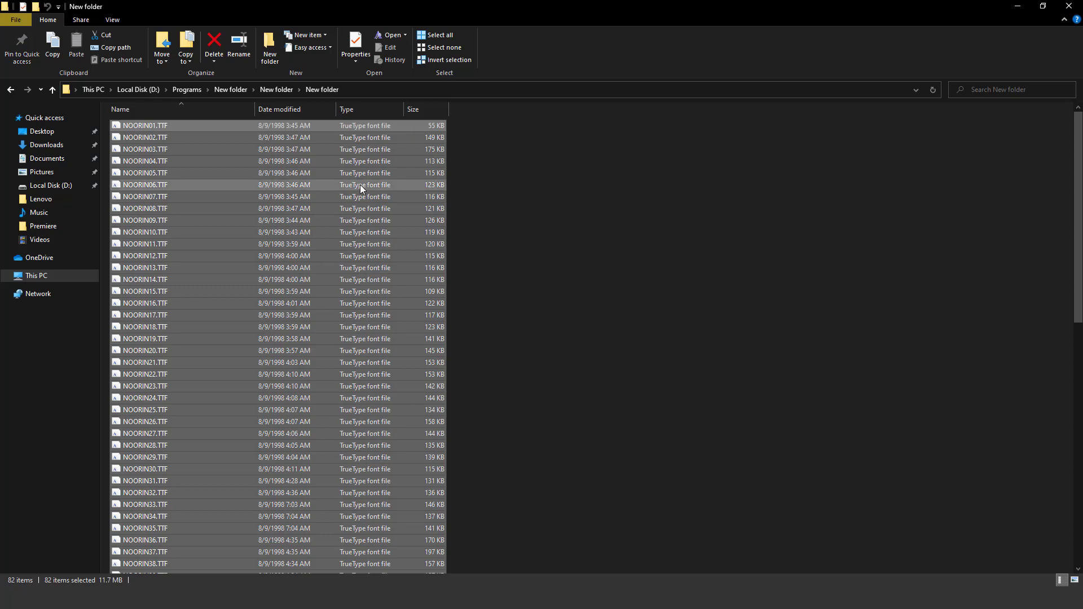
right_click(361, 186)
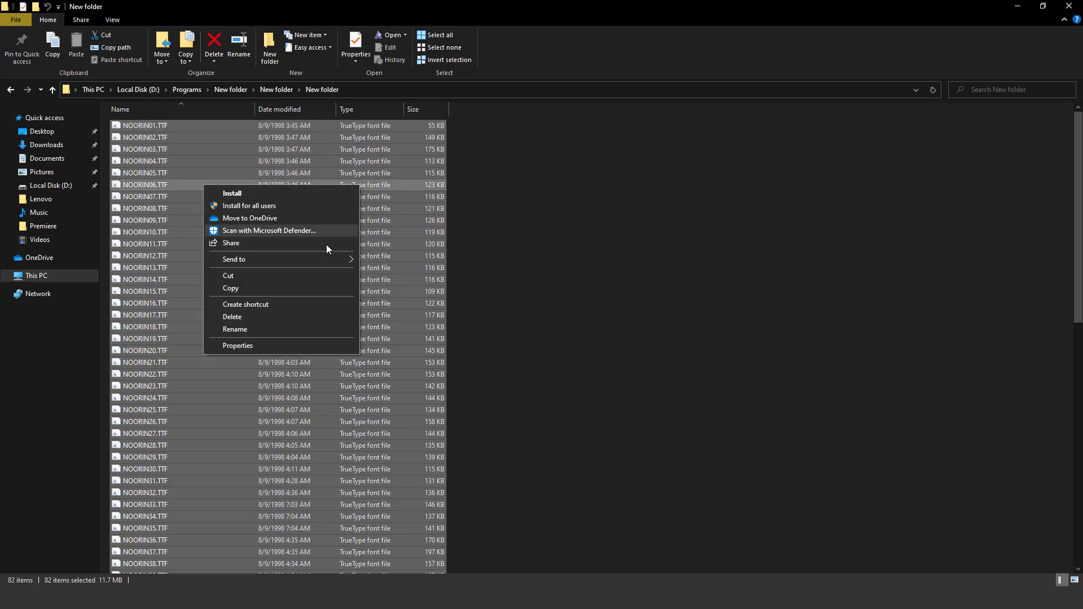
click(306, 317)
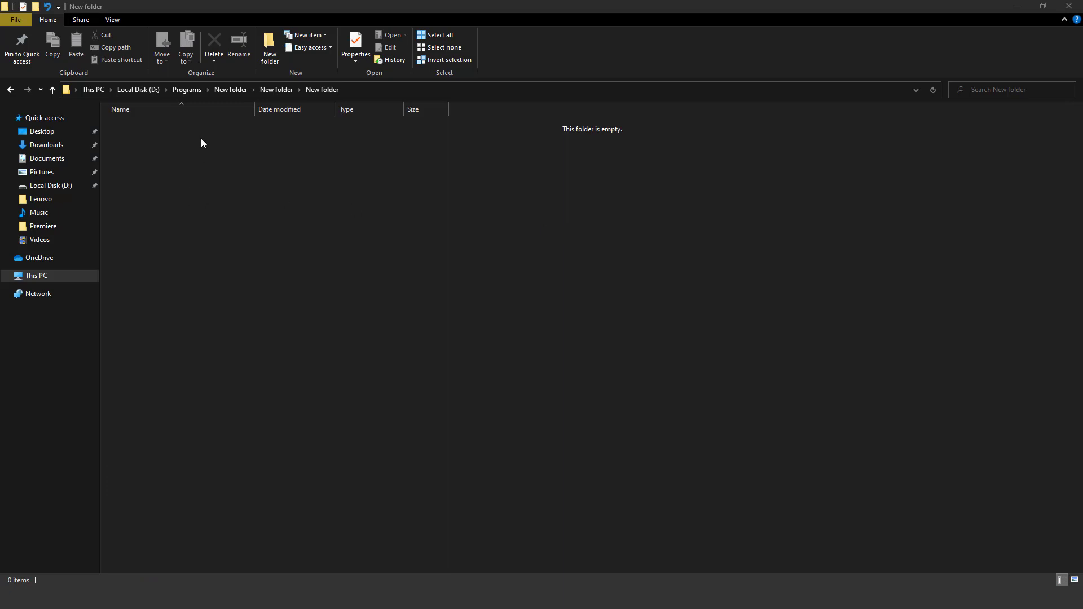
Go up to the parent folder and delete the now-empty New folder
click(51, 94)
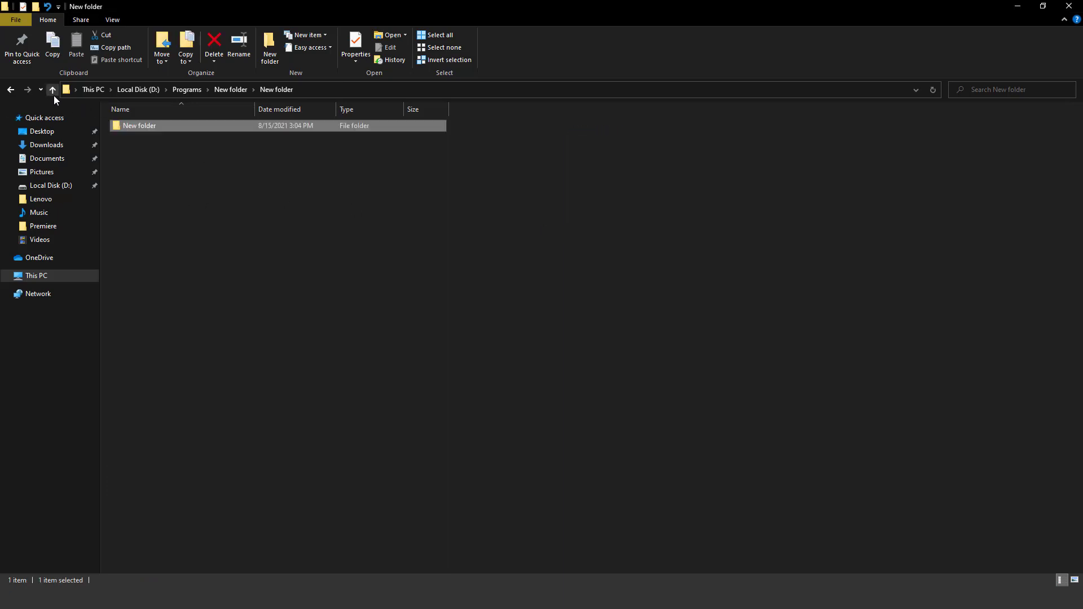
right_click(152, 127)
click(78, 335)
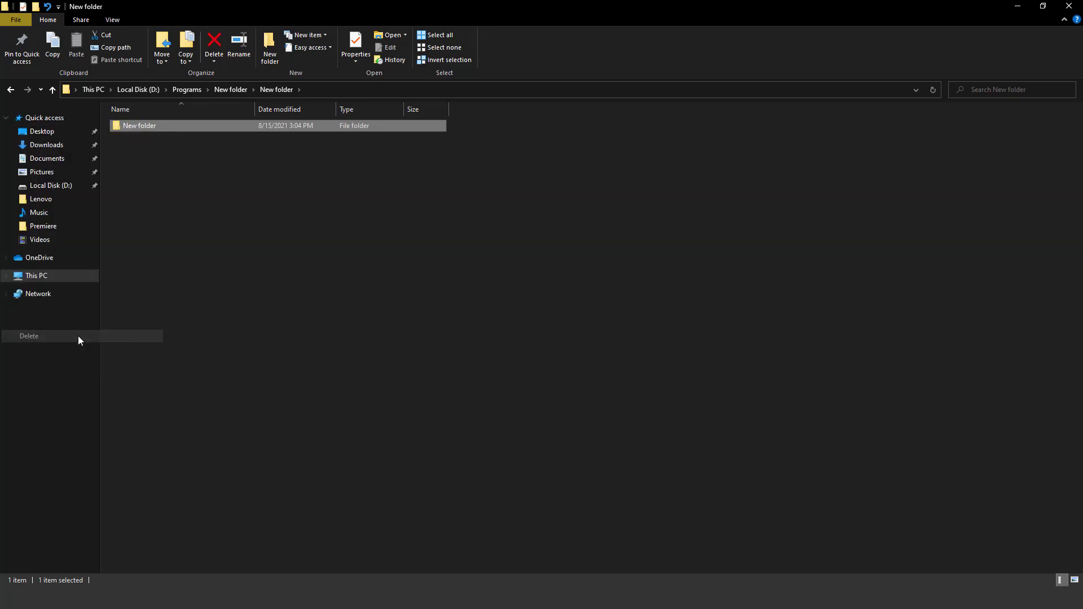